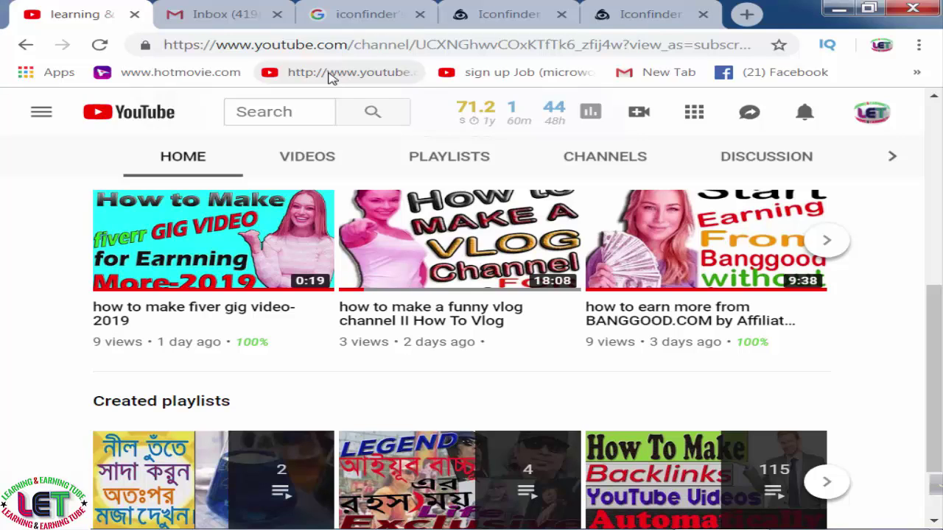
# Look through the uploaded videos of the learning & earning YouTube channel
pyautogui.click(505, 20)
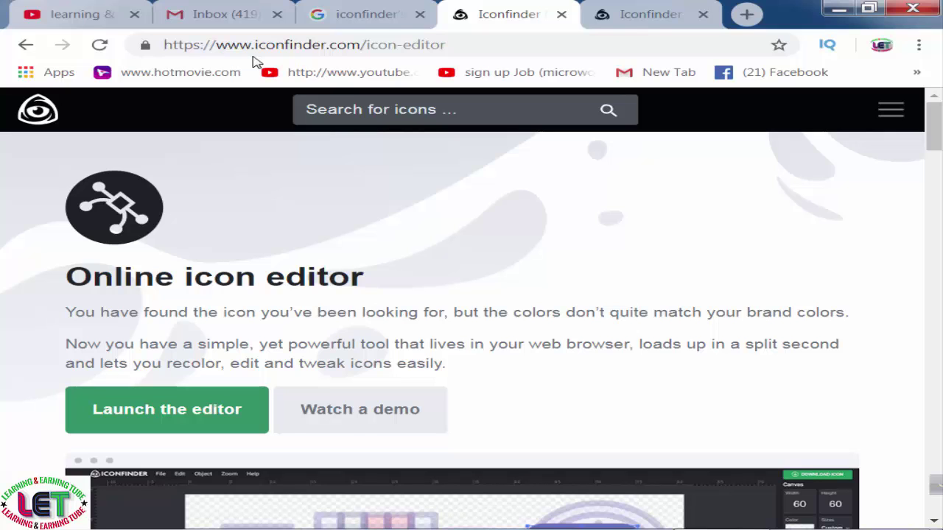
pyautogui.click(68, 16)
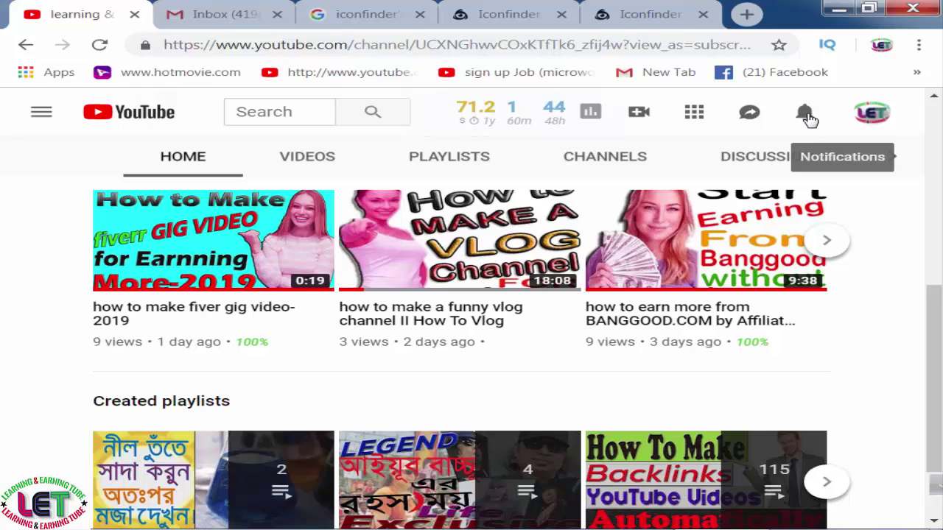
pyautogui.click(302, 164)
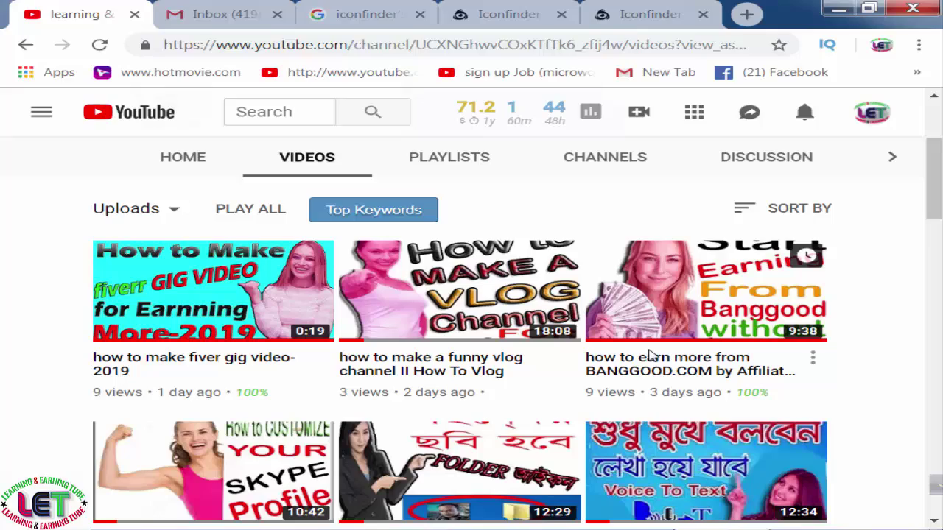
pyautogui.scroll(-3, 648, 356)
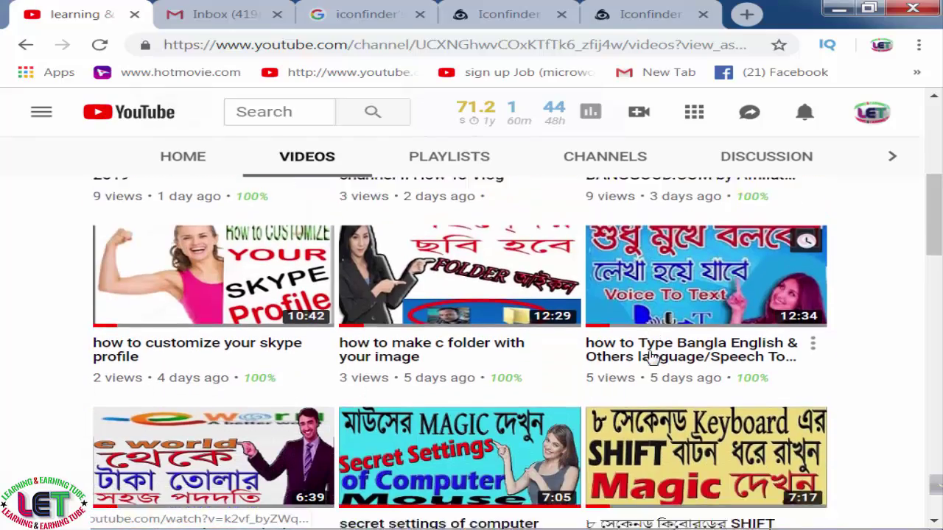
pyautogui.scroll(-5, 650, 358)
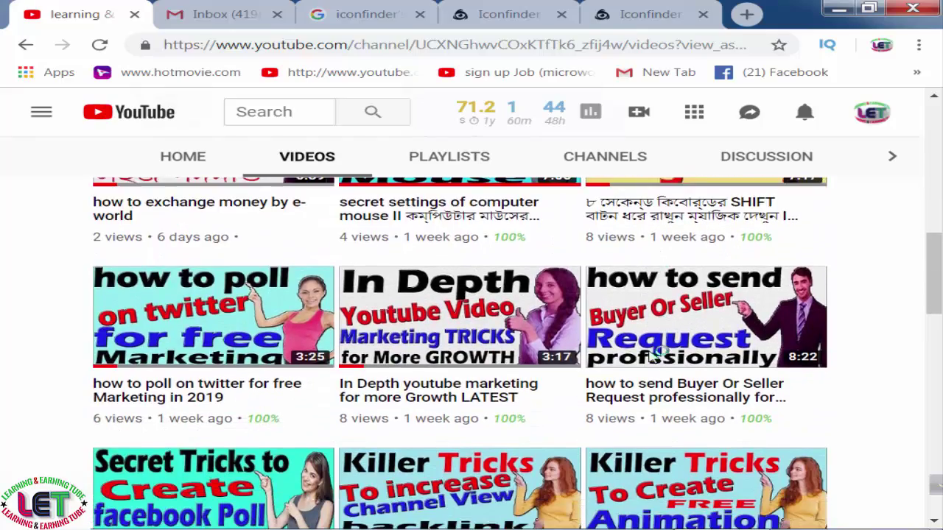
pyautogui.scroll(-6, 650, 357)
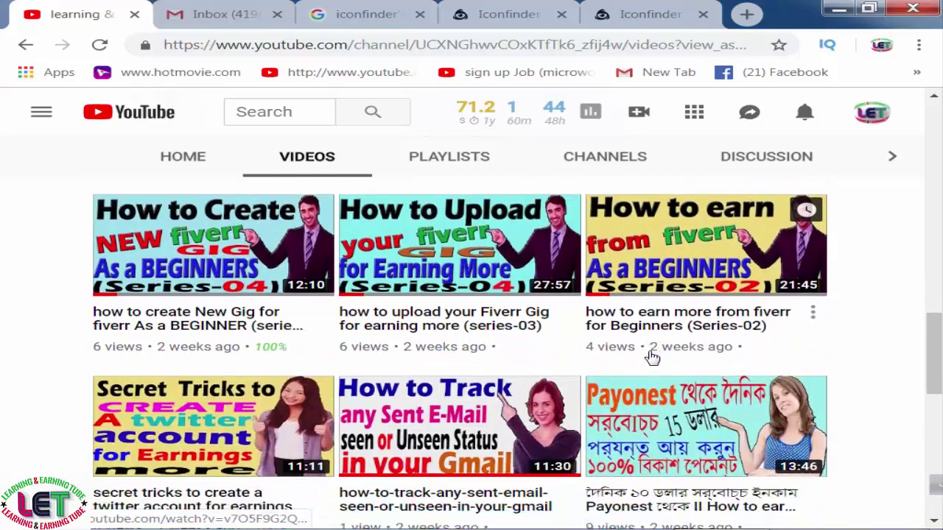
pyautogui.scroll(-7, 652, 357)
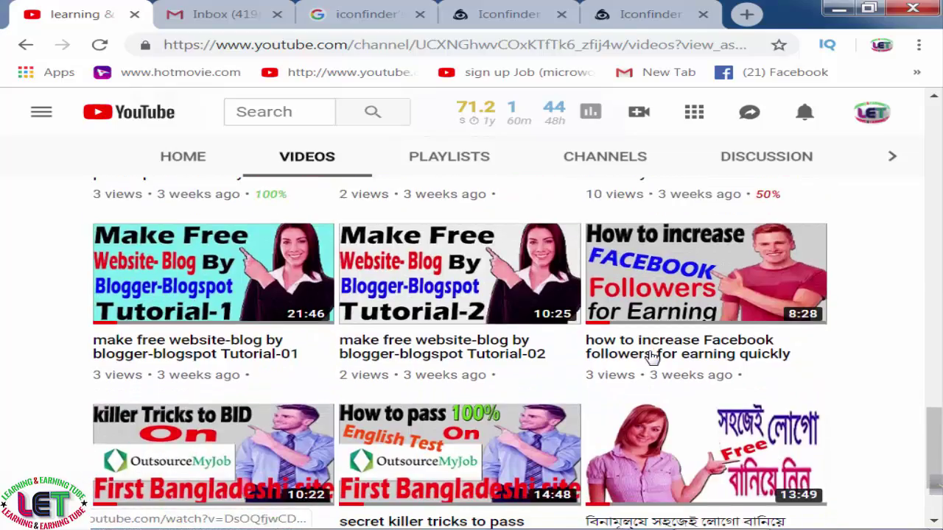
pyautogui.scroll(-5, 652, 358)
pyautogui.scroll(-4, 652, 357)
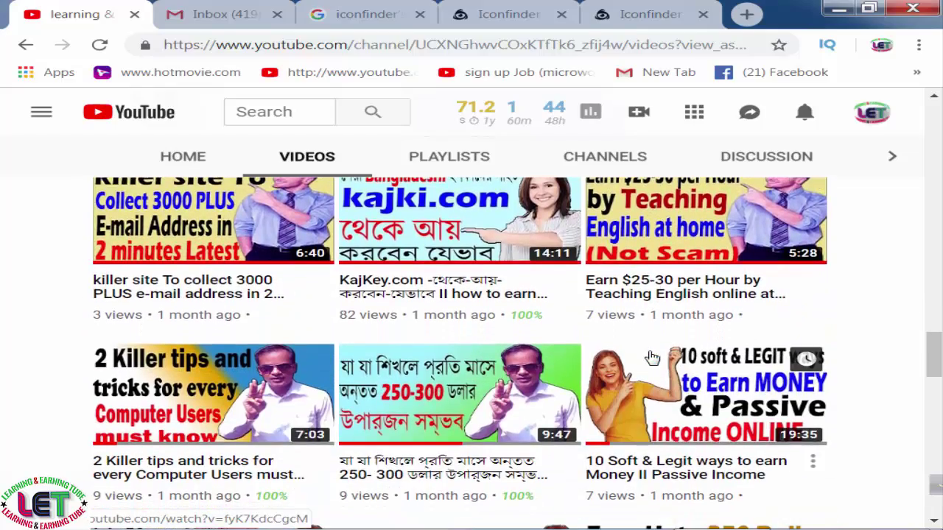
pyautogui.scroll(-7, 652, 358)
pyautogui.scroll(-5, 652, 357)
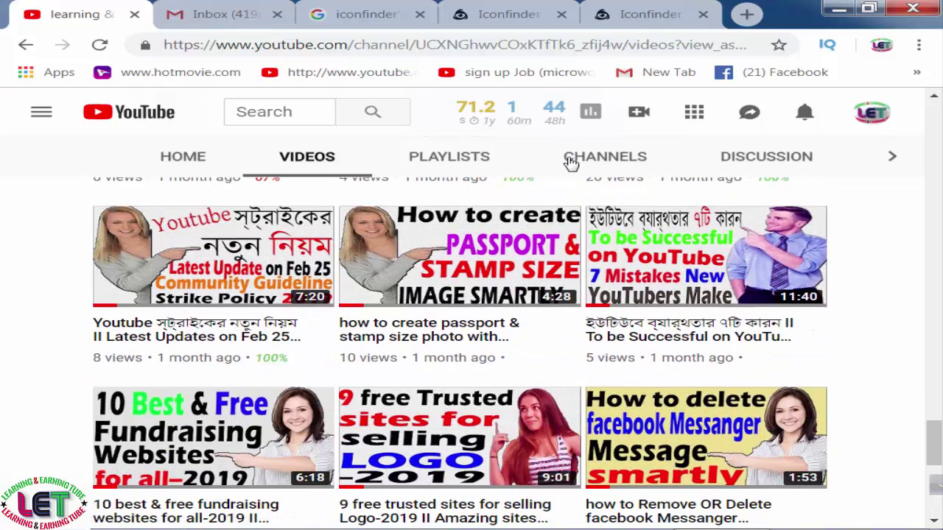
# Open the Iconfinder Icon Editor result from the Google search in a new tab and launch the editor
pyautogui.click(526, 26)
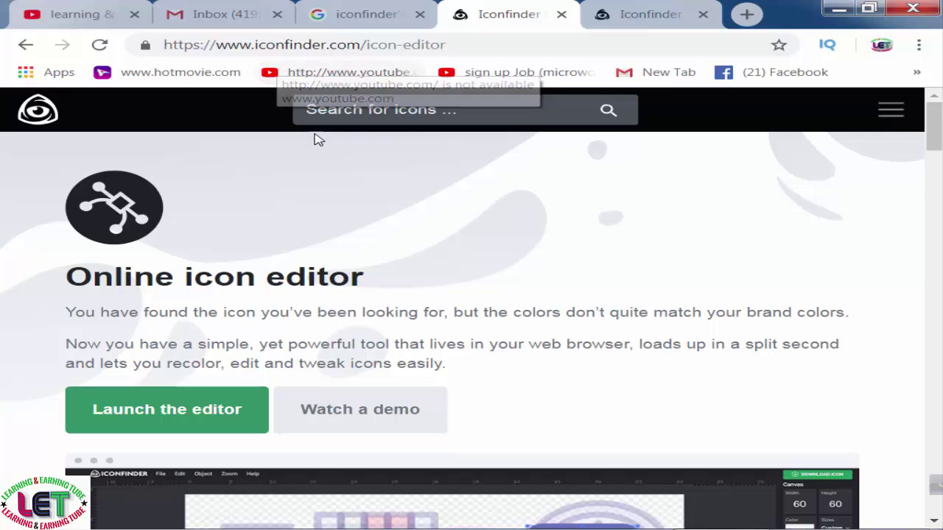
pyautogui.click(347, 26)
pyautogui.rightClick(362, 251)
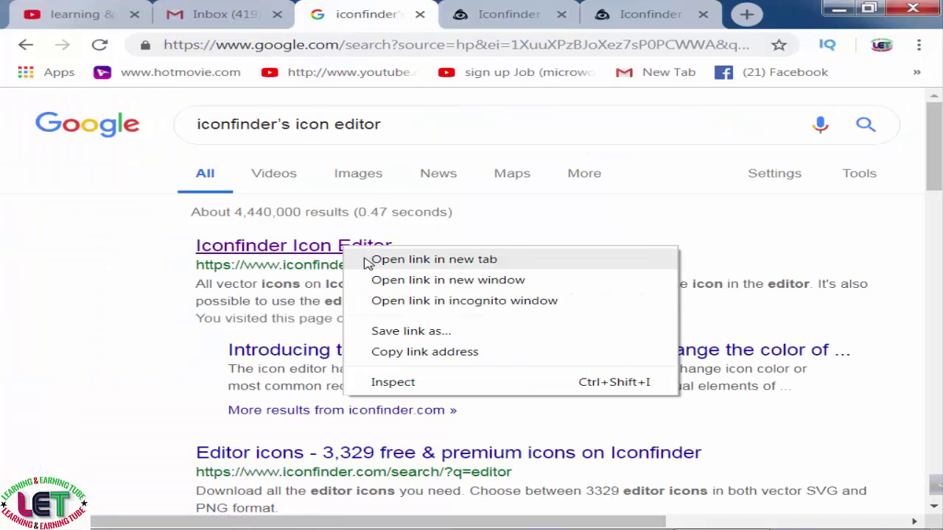
pyautogui.click(369, 259)
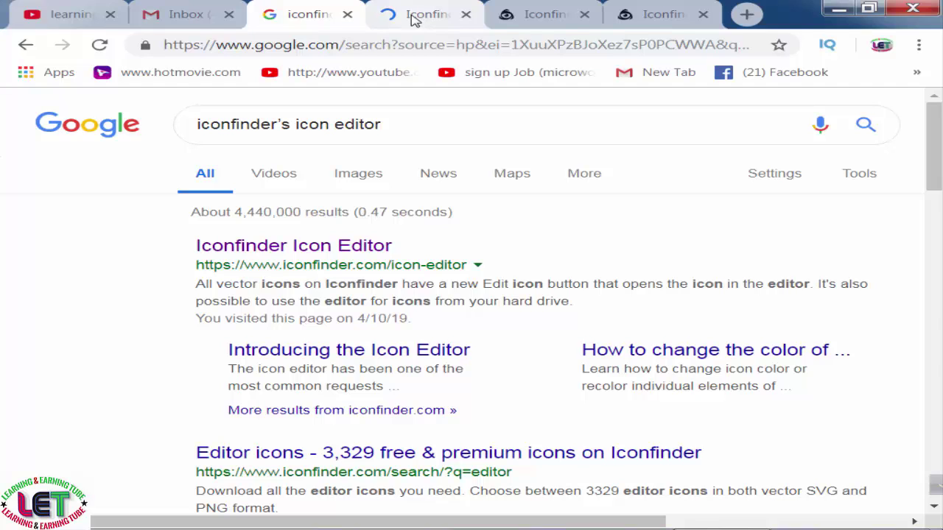
pyautogui.click(413, 20)
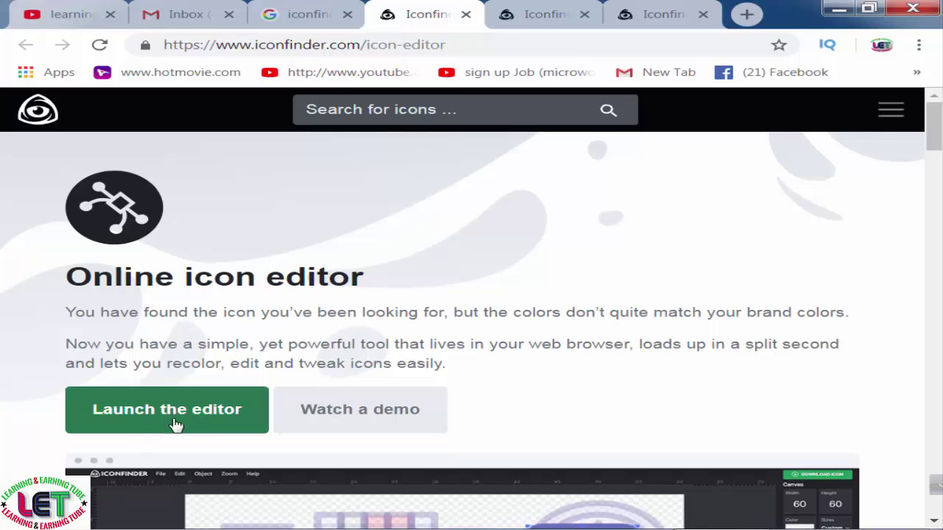
pyautogui.click(145, 427)
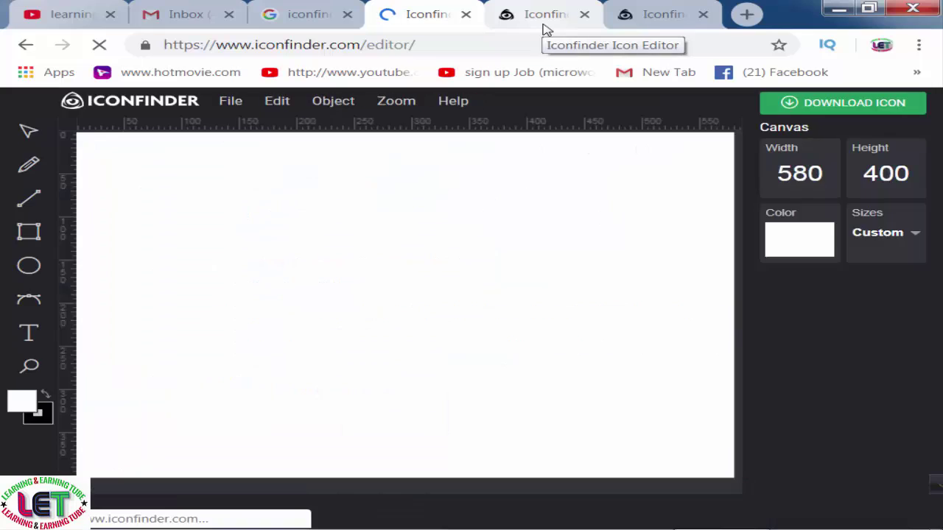
pyautogui.click(543, 25)
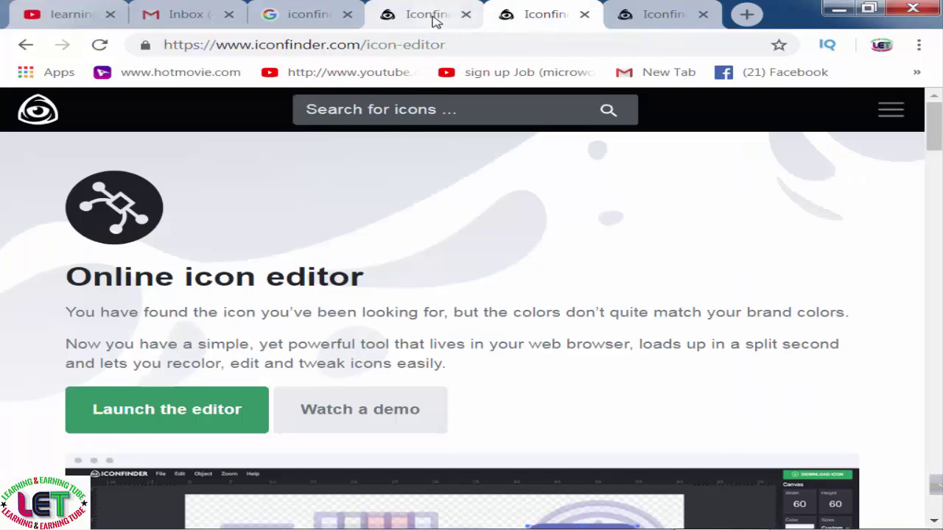
pyautogui.click(436, 18)
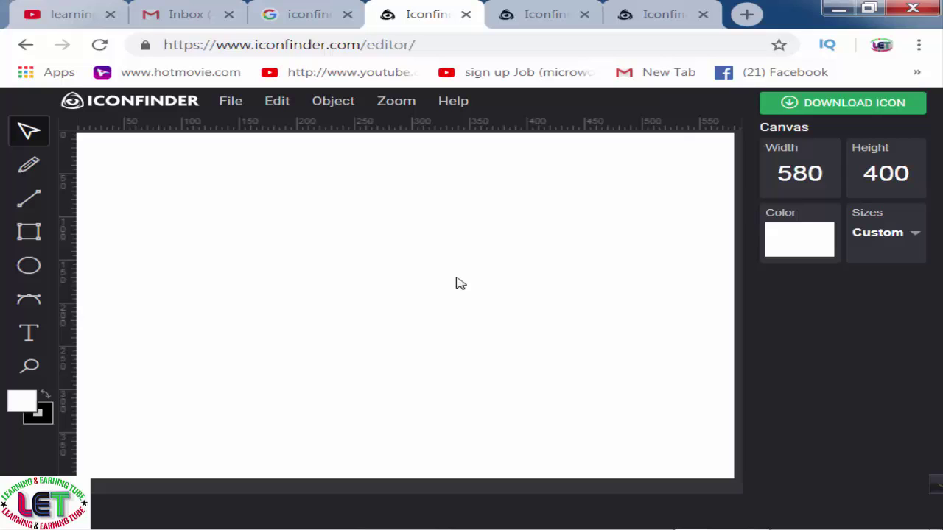
# Review the editor's document, editing, object-ordering, zoom and help commands and the available icon download formats
pyautogui.click(235, 107)
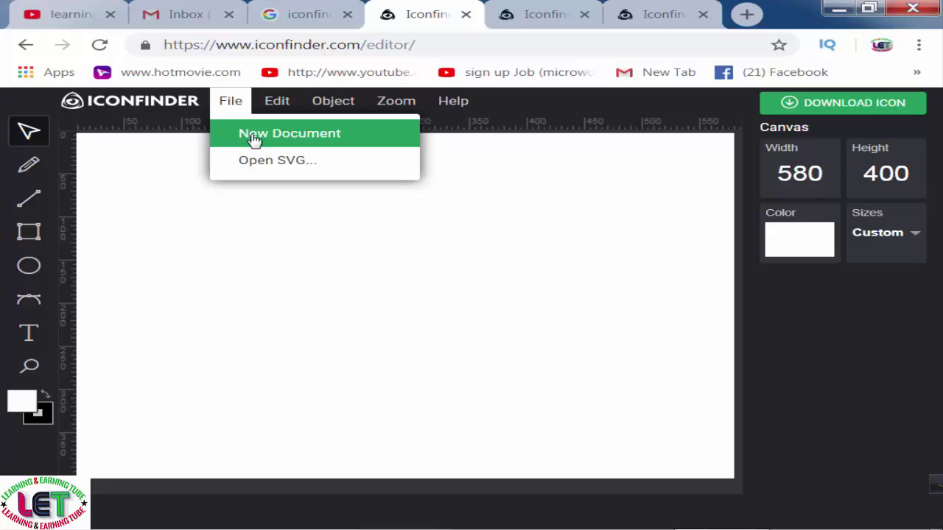
pyautogui.moveTo(273, 106)
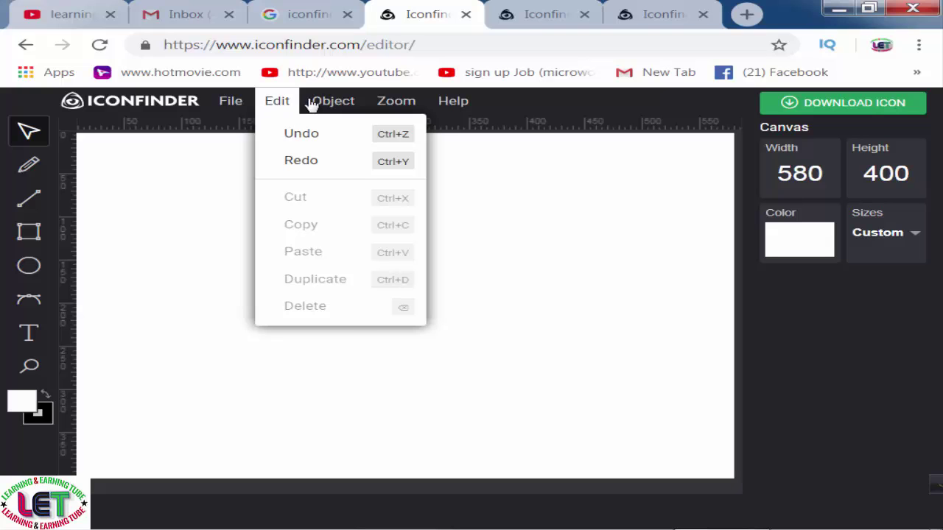
pyautogui.moveTo(329, 105)
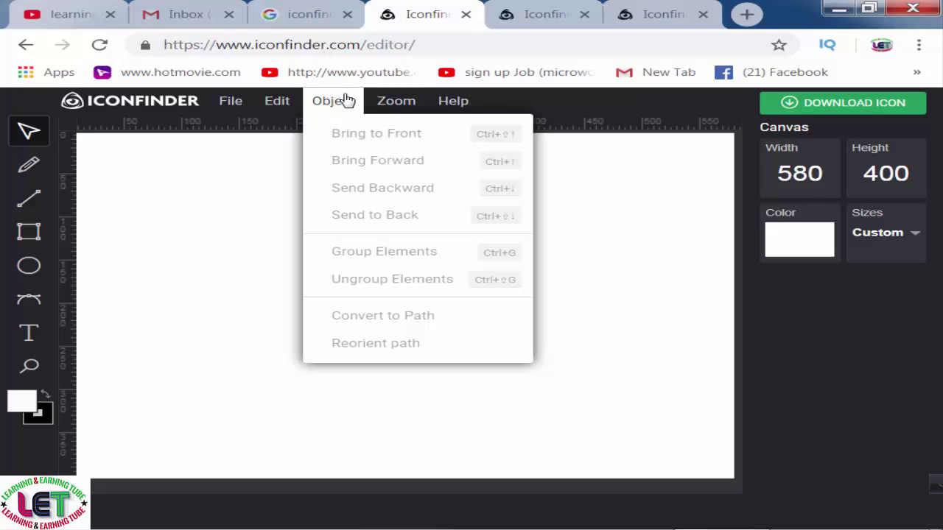
pyautogui.moveTo(382, 104)
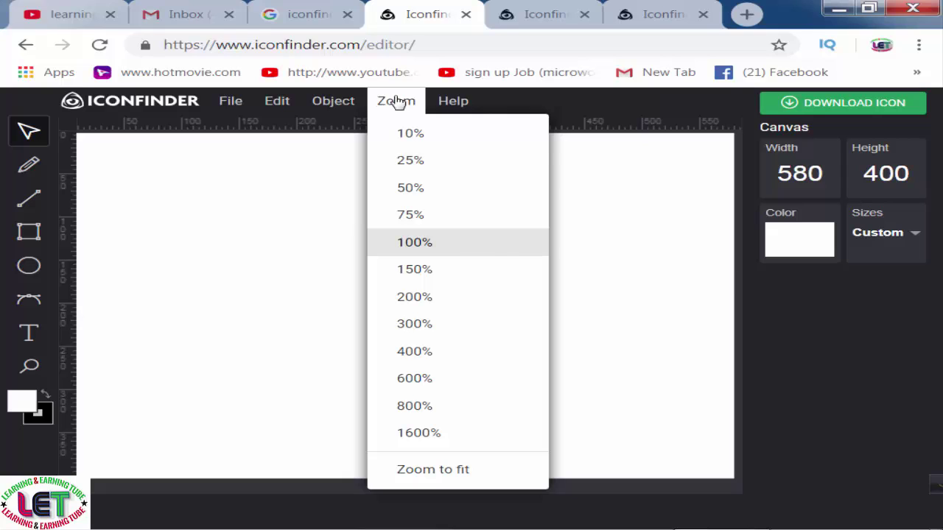
pyautogui.moveTo(454, 105)
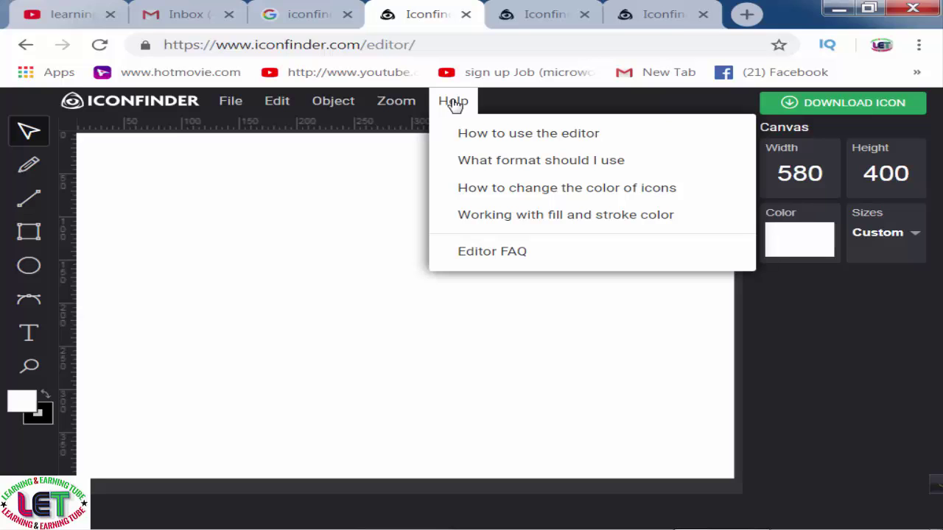
pyautogui.click(877, 103)
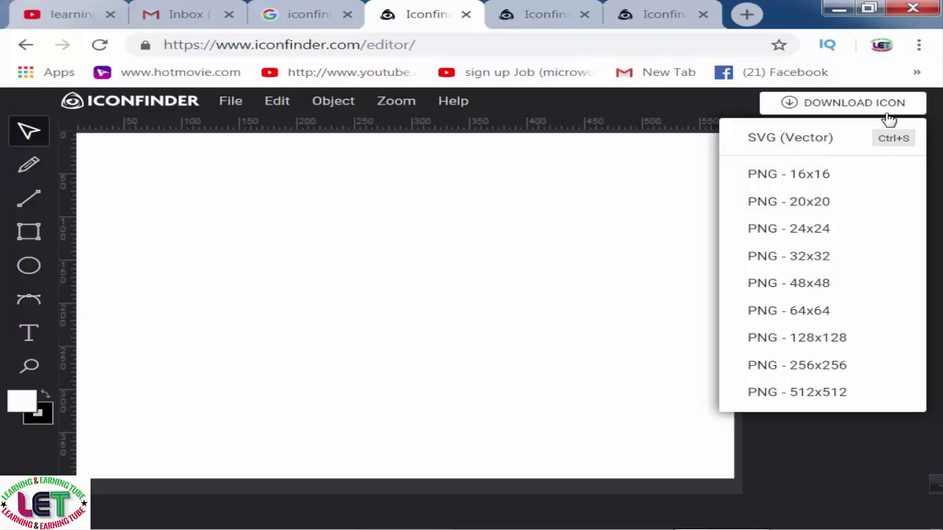
pyautogui.click(701, 180)
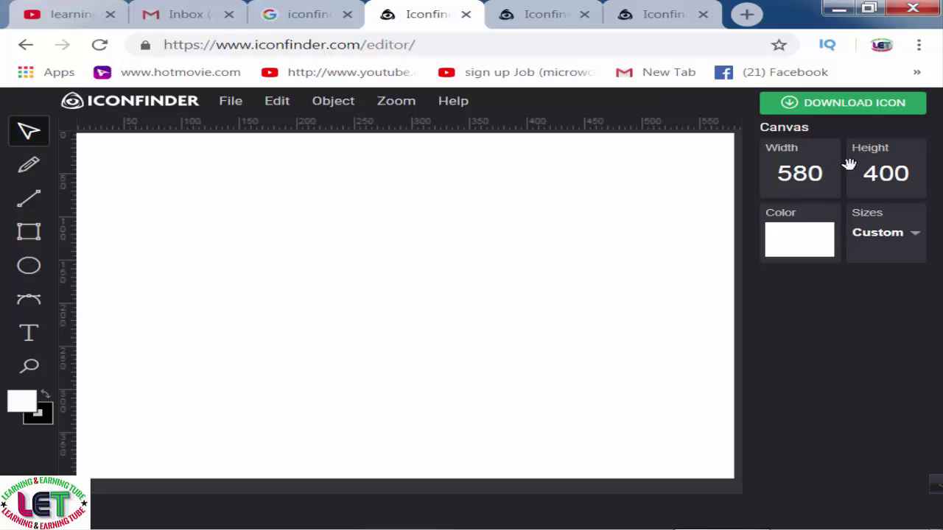
# Check the canvas size presets and set the canvas background to the solid cyan colour 0fffff
pyautogui.click(916, 234)
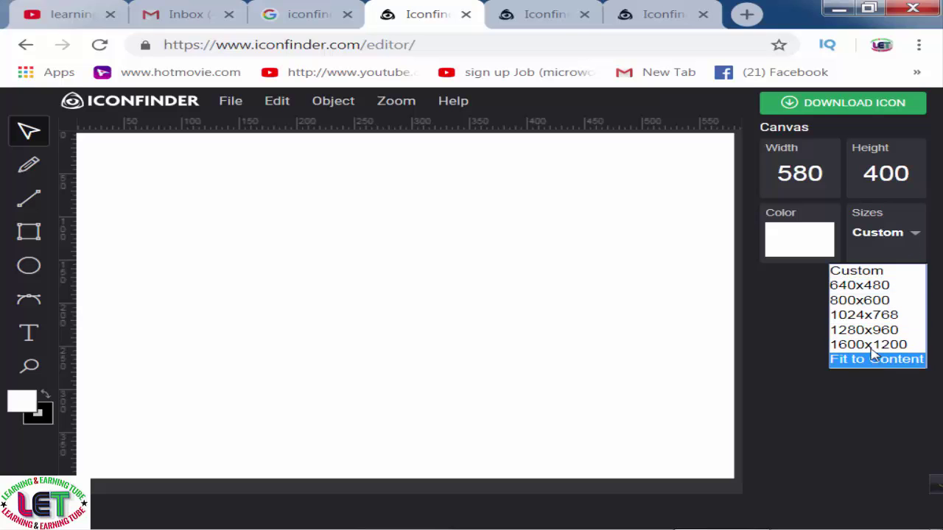
pyautogui.click(807, 247)
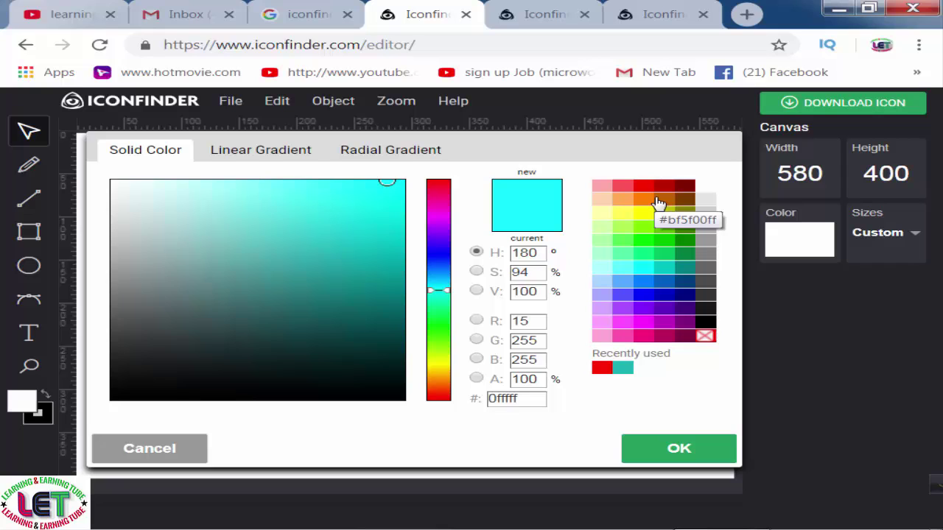
pyautogui.click(662, 453)
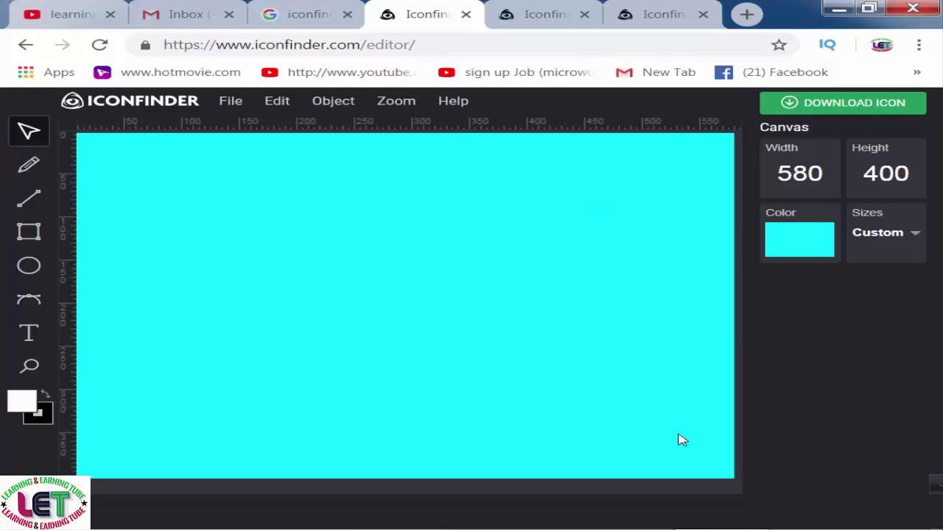
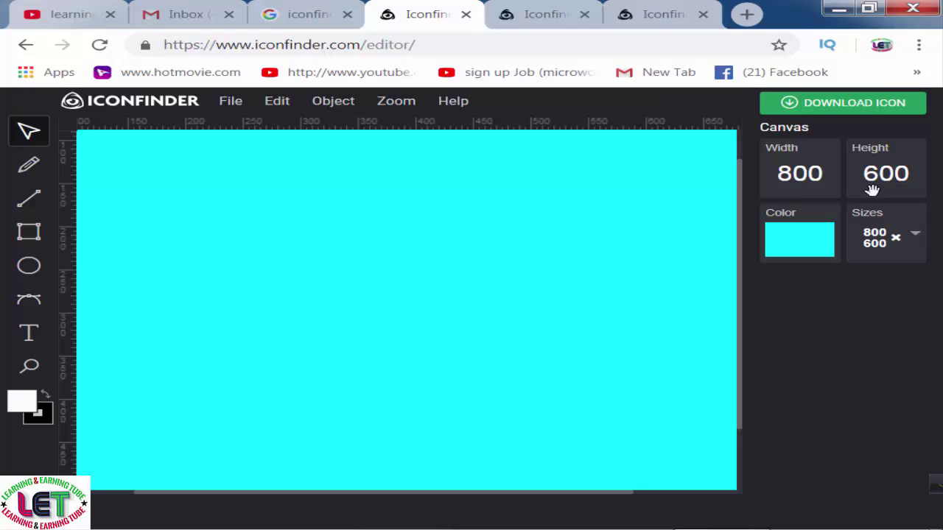
# Add the text "HOW TO MAKE MONEY" in the upper part of the canvas
pyautogui.click(33, 335)
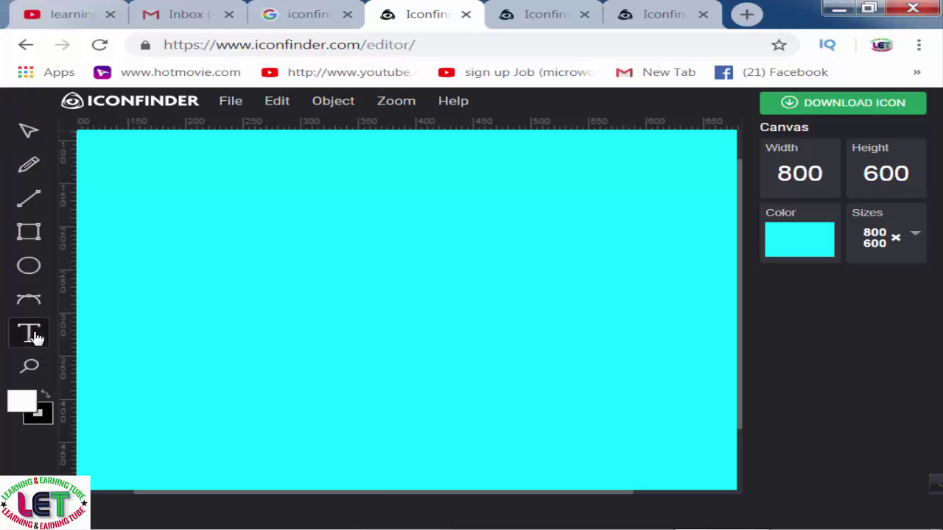
pyautogui.click(228, 215)
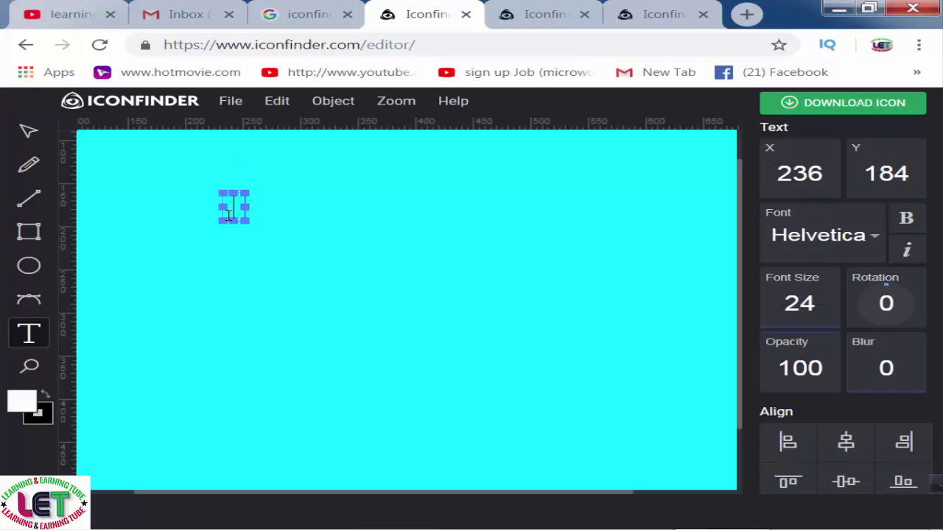
pyautogui.write('HOW ')
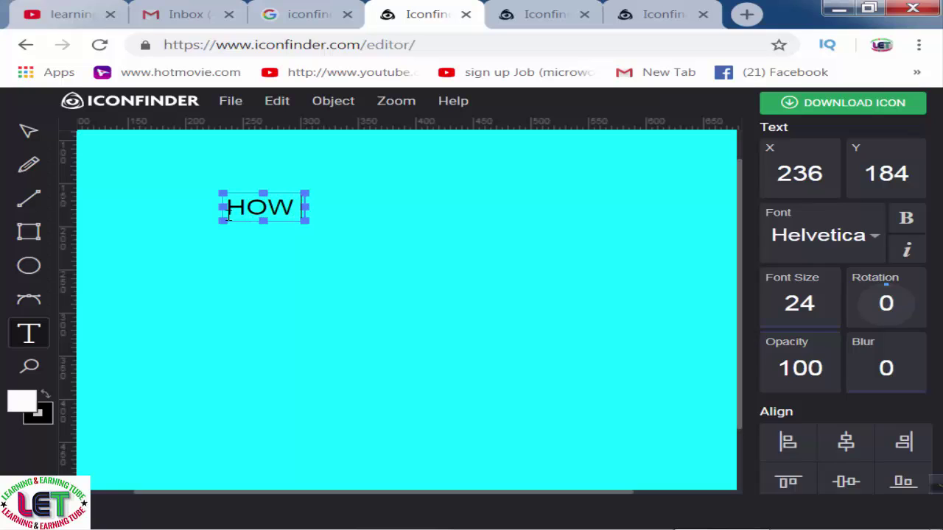
pyautogui.write('TO MAKE ')
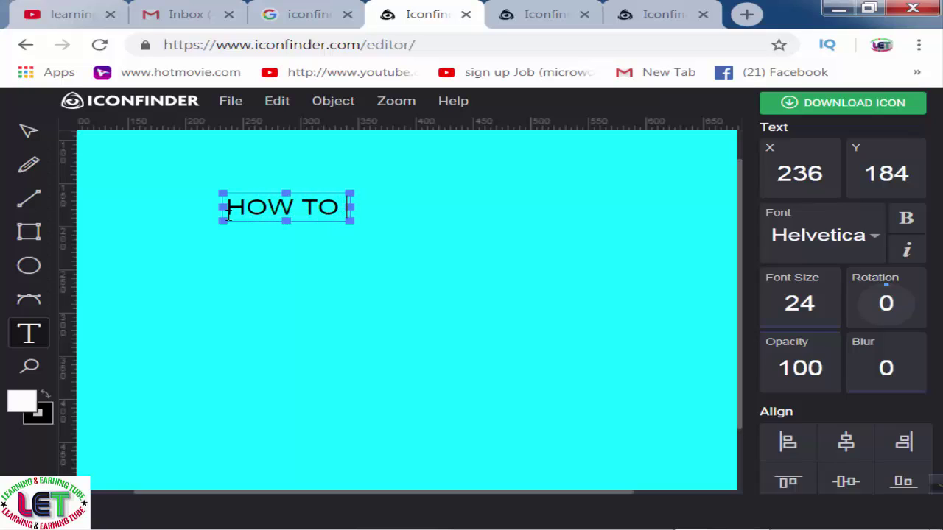
pyautogui.write('MONEY')
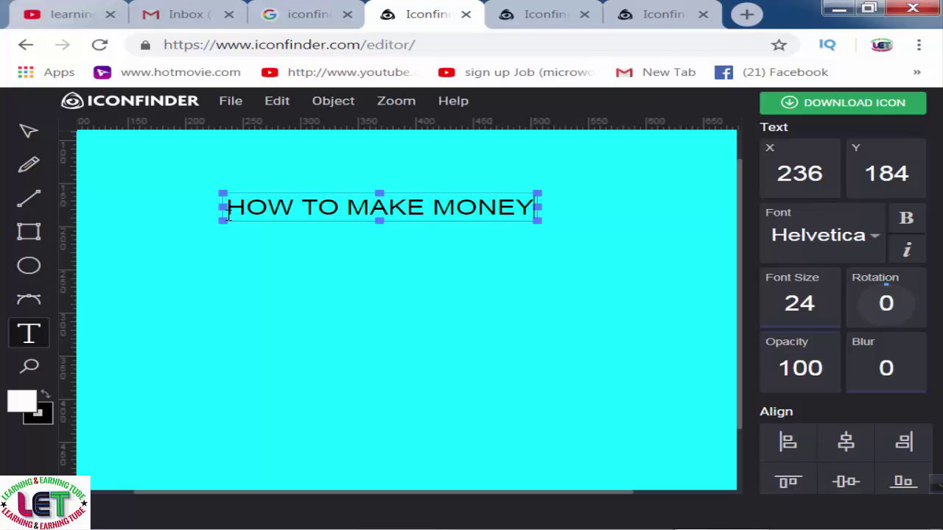
pyautogui.click(15, 520)
pyautogui.click(555, 338)
# Enlarge and widen the "HOW TO MAKE MONEY" text and move it to about X 215, Y 180
pyautogui.moveTo(537, 221); pyautogui.dragTo(705, 268)
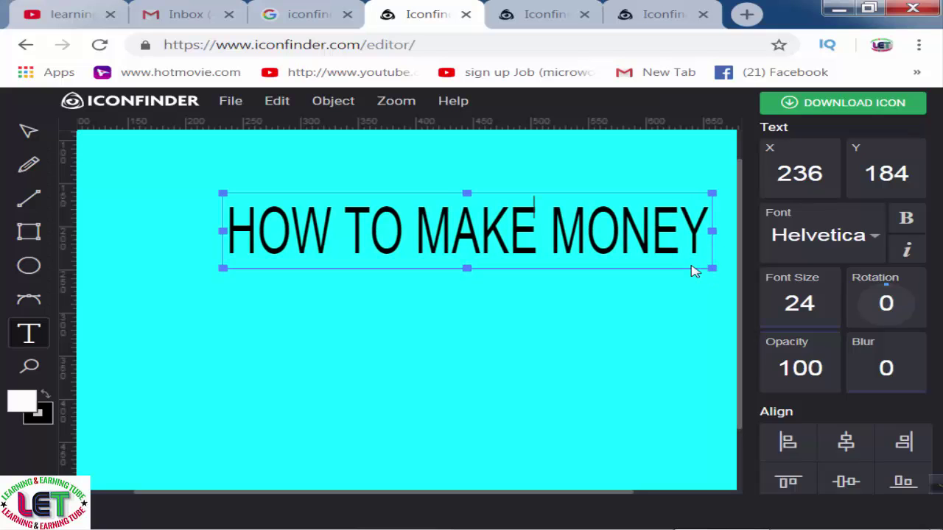
pyautogui.press('Escape')
pyautogui.moveTo(666, 244); pyautogui.dragTo(612, 225)
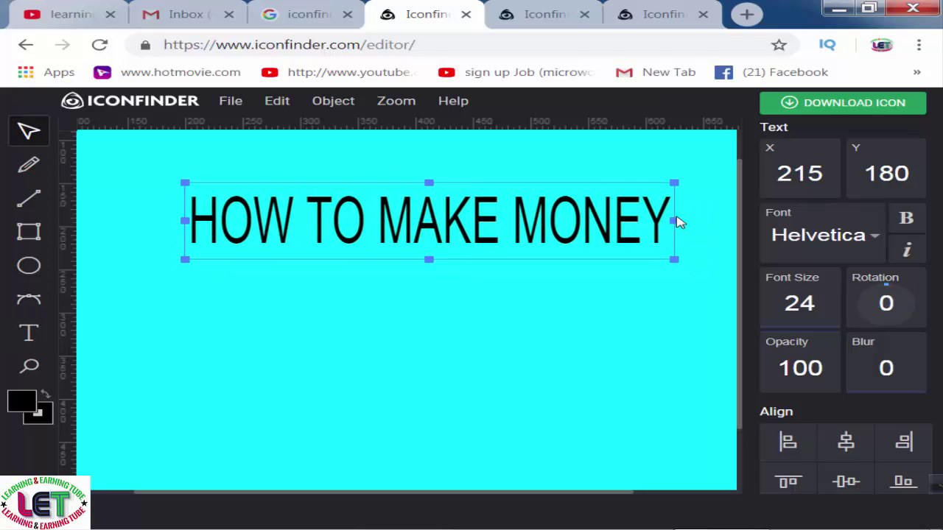
pyautogui.moveTo(673, 221); pyautogui.dragTo(708, 221)
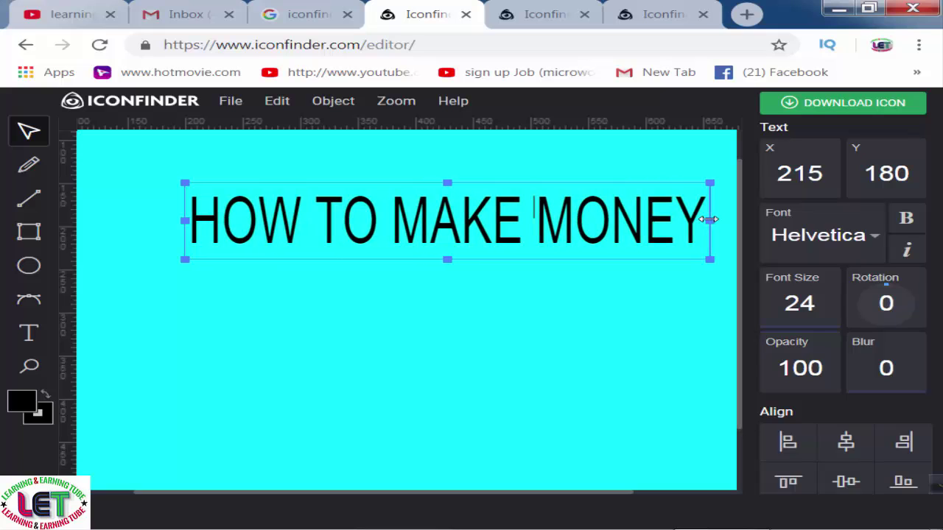
# Resize the "HOW TO MAKE MONEY" text to a shorter height and move it to about X 231, Y 176
pyautogui.moveTo(182, 223); pyautogui.dragTo(120, 220)
pyautogui.moveTo(414, 227); pyautogui.dragTo(418, 215)
pyautogui.moveTo(711, 246); pyautogui.dragTo(645, 231)
pyautogui.moveTo(588, 213)
pyautogui.mouseDown()
pyautogui.moveTo(621, 212)
pyautogui.moveTo(602, 214)
pyautogui.mouseUp()
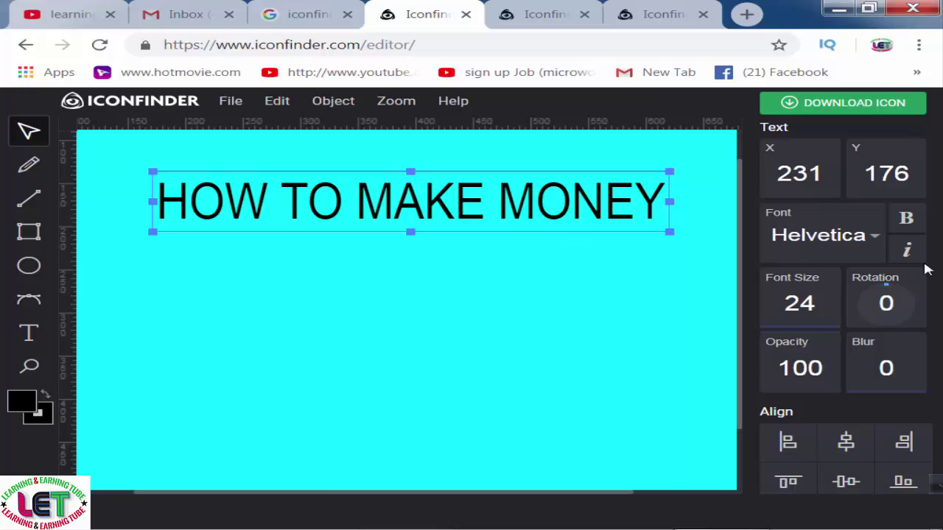
# Try the Shadows Into Light font on the "HOW TO MAKE MONEY" text, and set it to bold Georgia
pyautogui.click(876, 236)
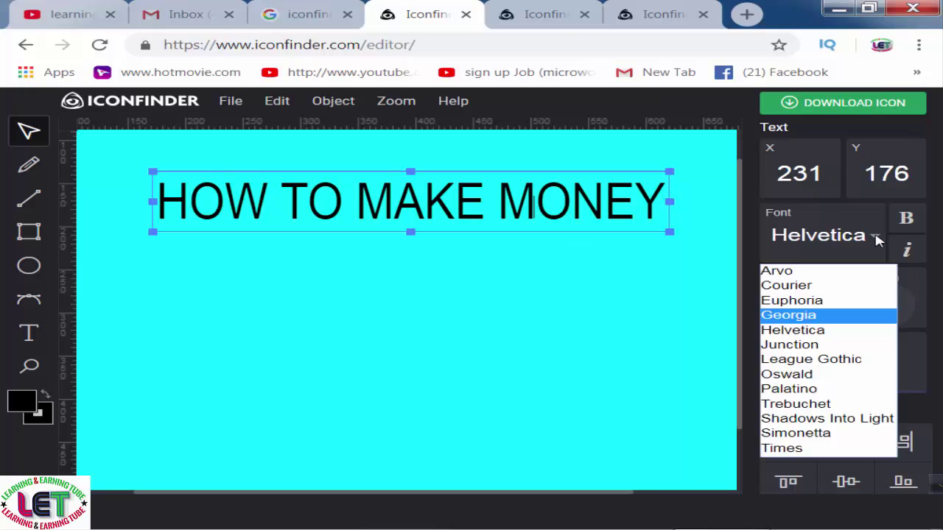
pyautogui.click(817, 420)
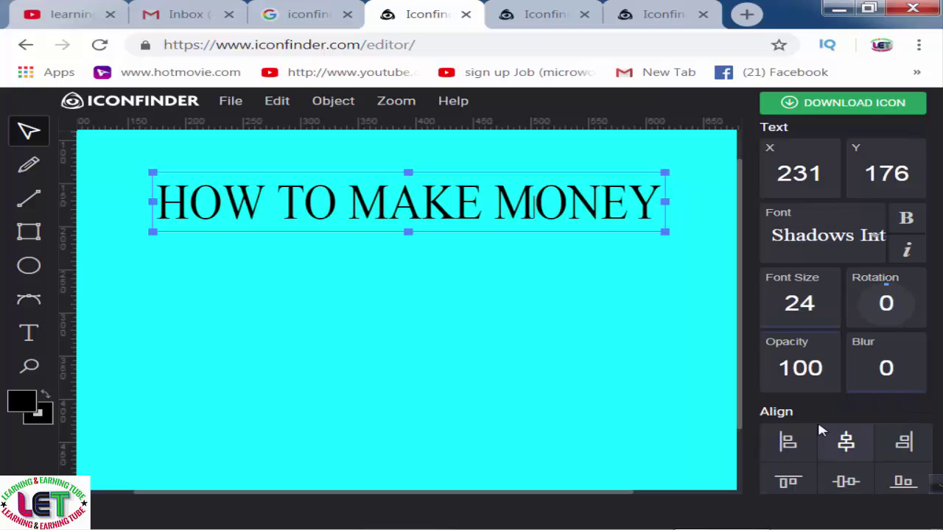
pyautogui.click(877, 236)
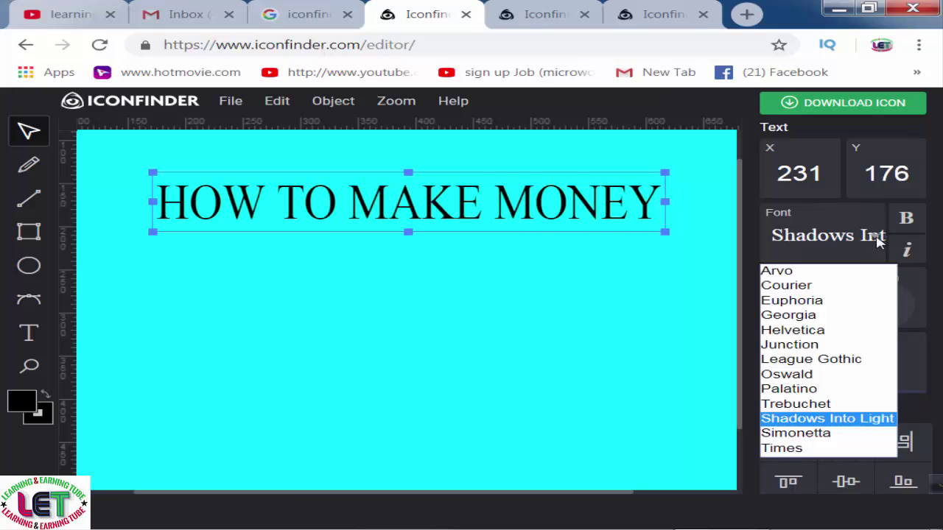
pyautogui.click(808, 315)
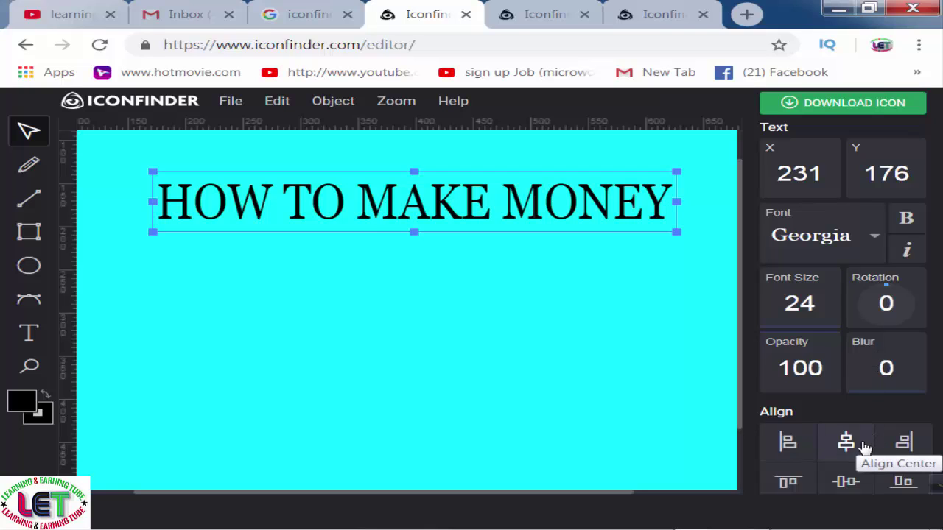
pyautogui.click(908, 220)
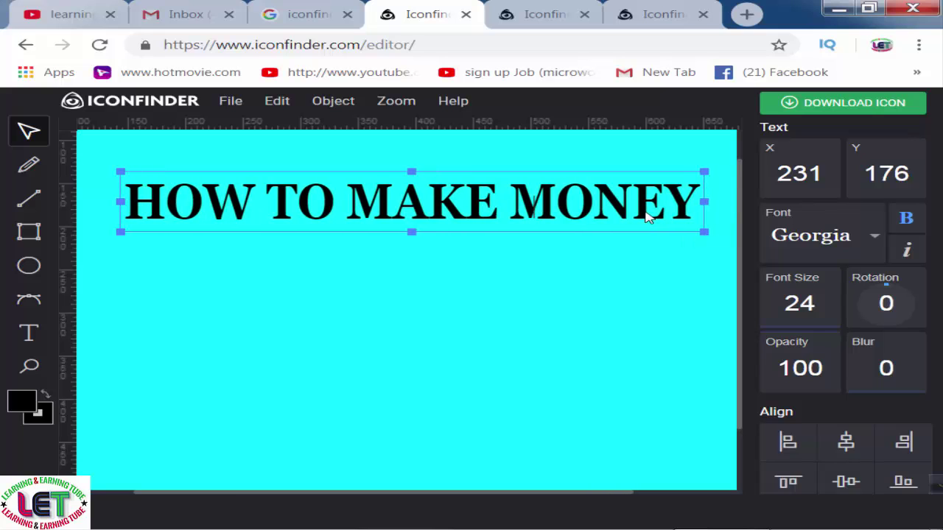
# Narrow the bold "HOW TO MAKE MONEY" text slightly, move it to about X 219, Y 172 and deselect it
pyautogui.moveTo(706, 231)
pyautogui.mouseDown()
pyautogui.moveTo(720, 232)
pyautogui.moveTo(712, 232)
pyautogui.mouseUp()
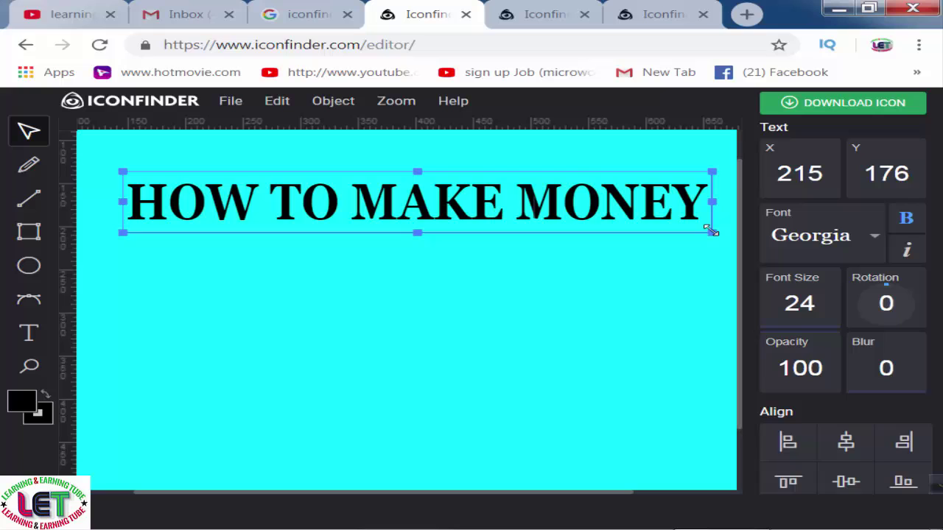
pyautogui.doubleClick(664, 215)
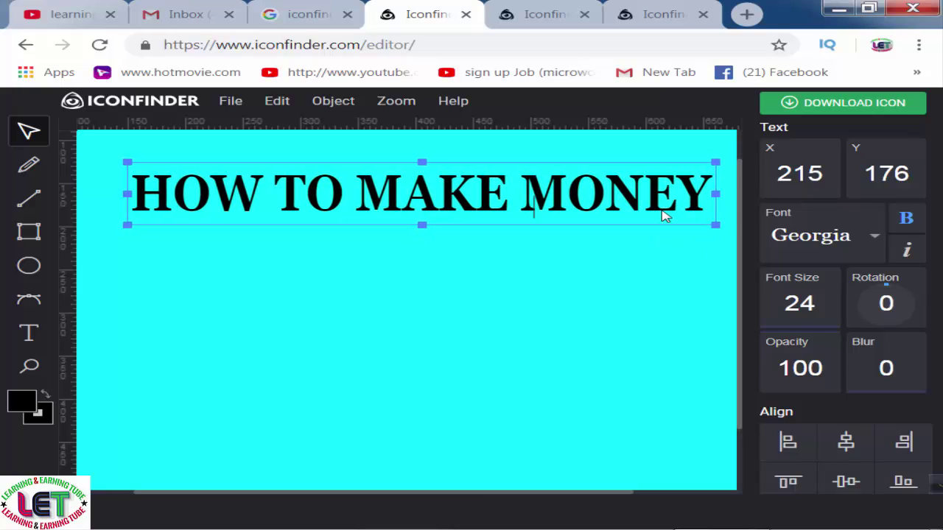
pyautogui.moveTo(715, 194); pyautogui.dragTo(705, 195)
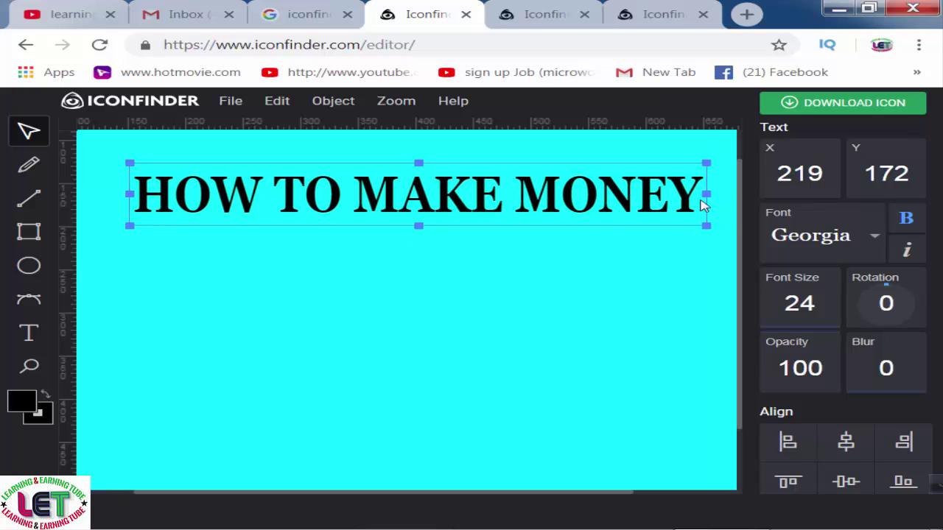
pyautogui.moveTo(706, 194); pyautogui.dragTo(693, 194)
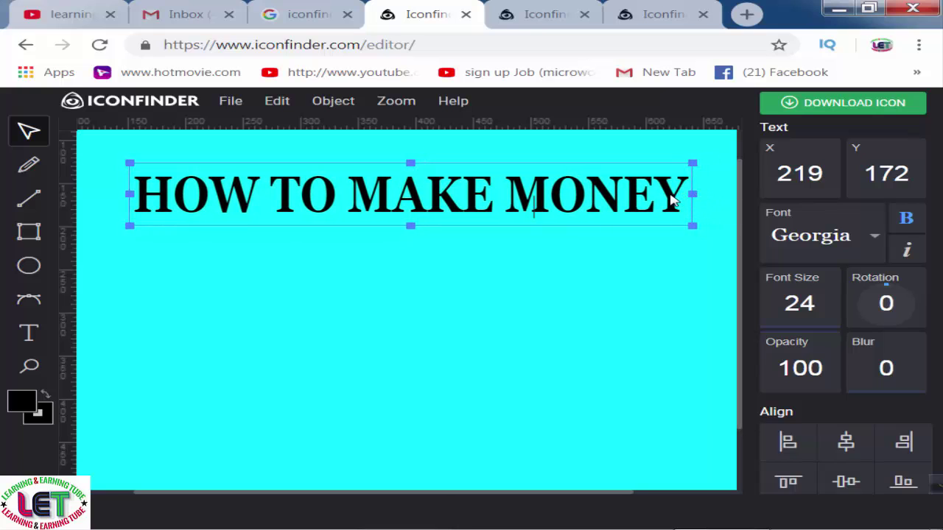
pyautogui.click(594, 295)
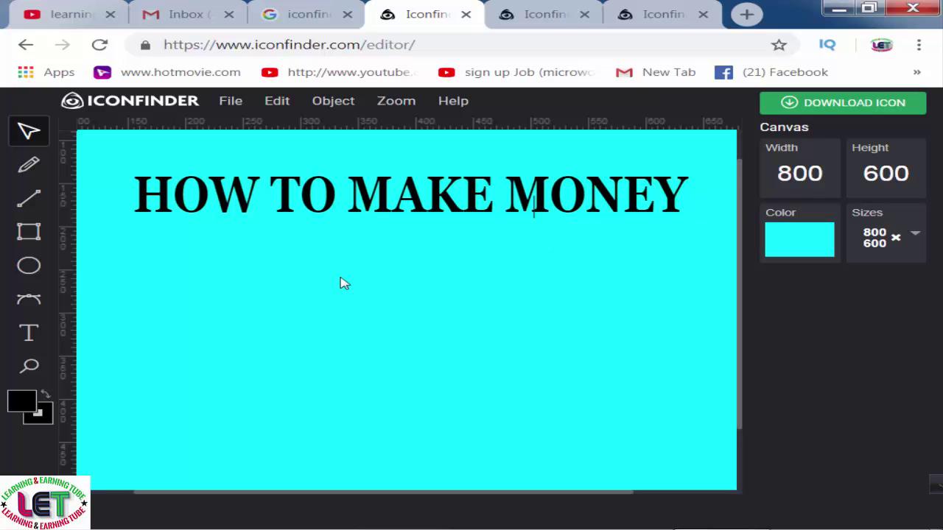
# Start a new text object below the "HOW TO MAKE MONEY" title at about X 271, Y 241
pyautogui.click(29, 333)
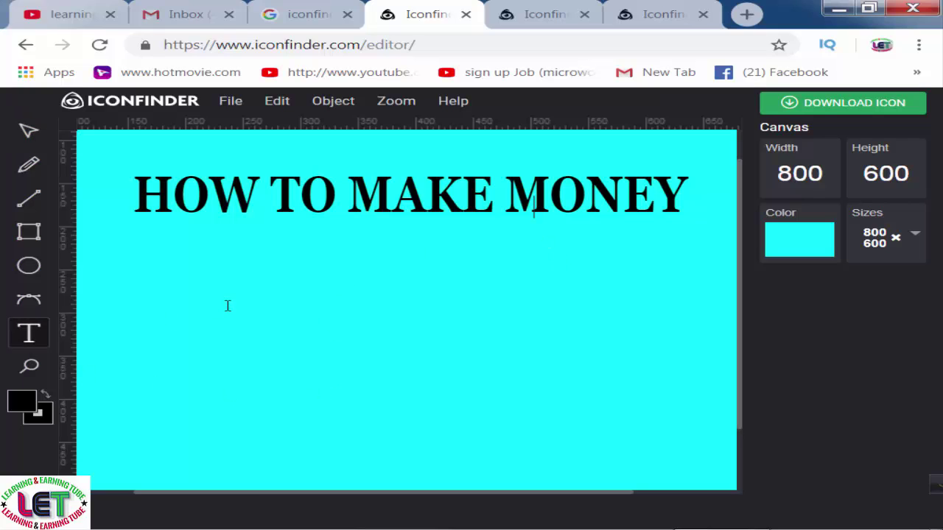
pyautogui.click(269, 263)
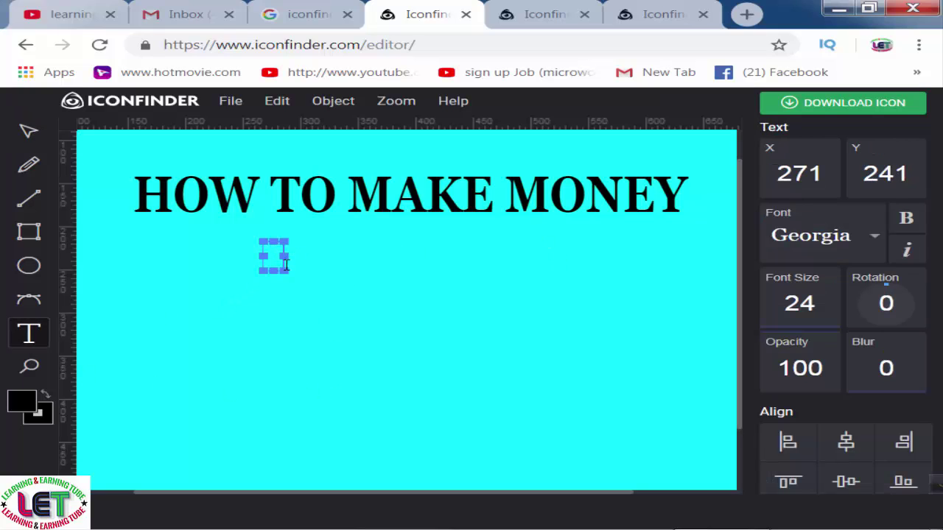